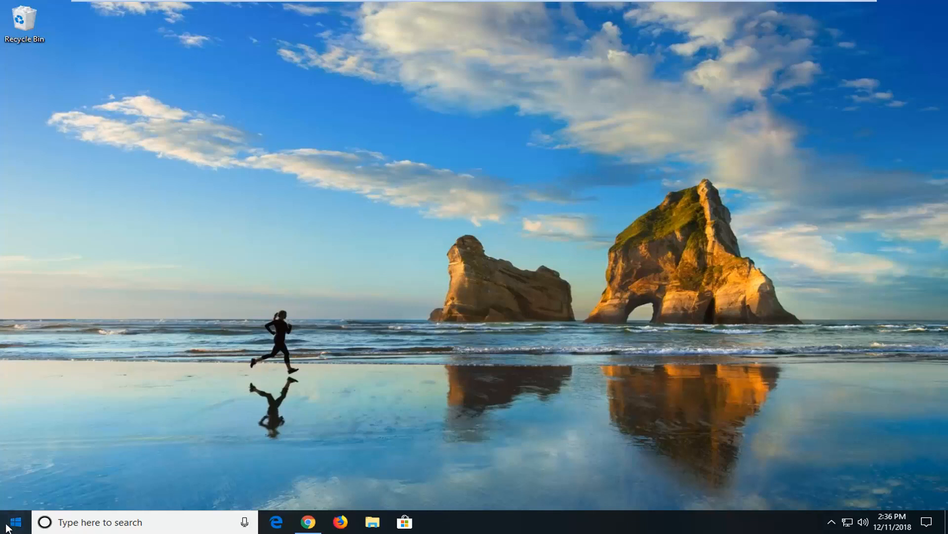
- Open the Troubleshoot page of the Update & Security settings in Windows Settings
{"action": "left_click", "coordinate": [15, 523]}
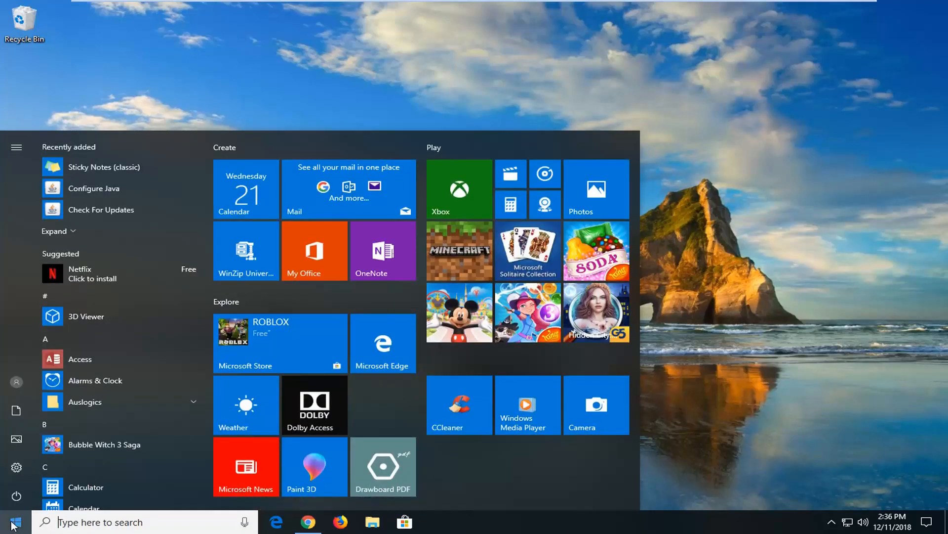
{"action": "left_click", "coordinate": [17, 468]}
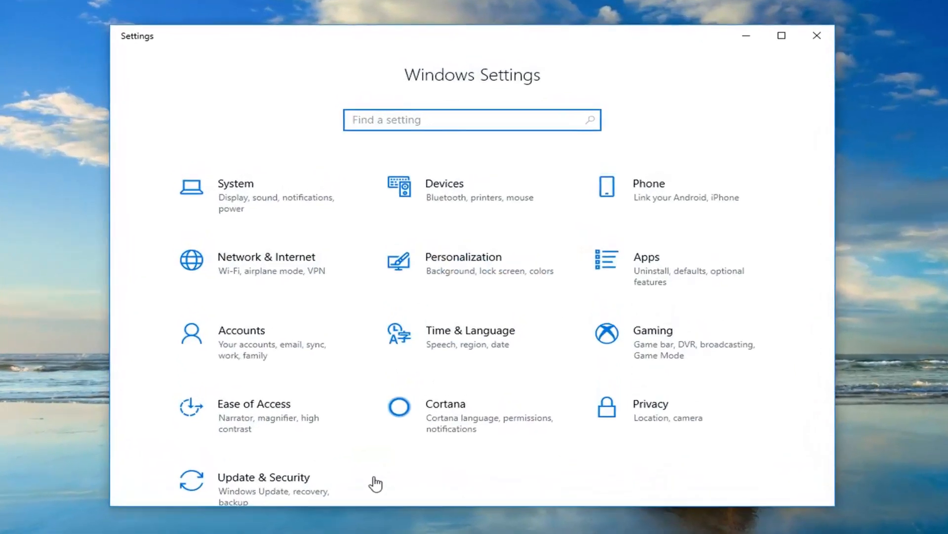
{"action": "left_click", "coordinate": [233, 492]}
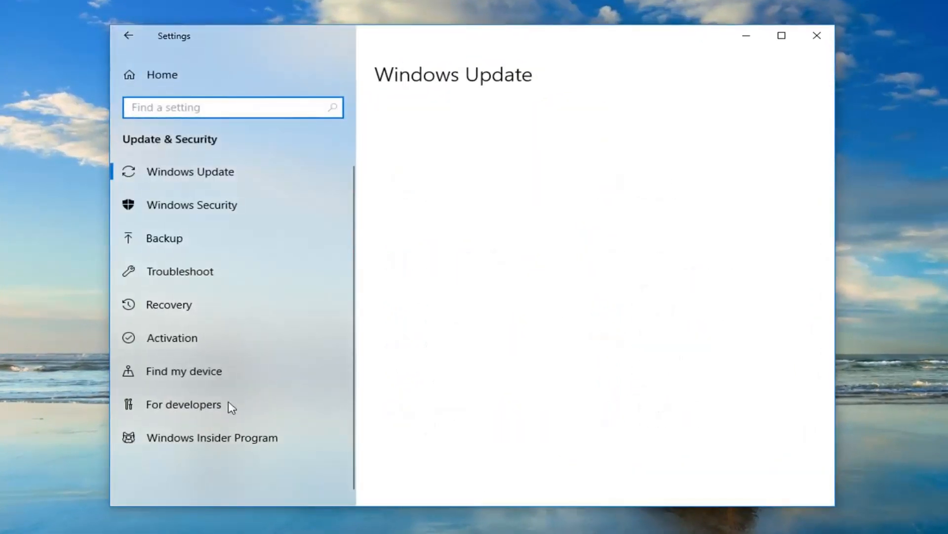
{"action": "left_click", "coordinate": [157, 275]}
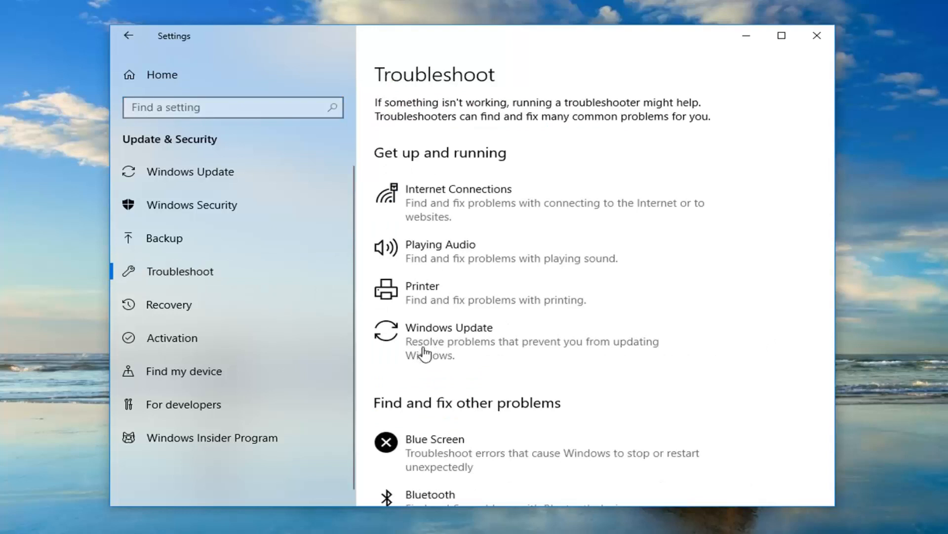
- Run the Windows Update troubleshooter, and close both it and the Settings window when finished
{"action": "left_click", "coordinate": [467, 350]}
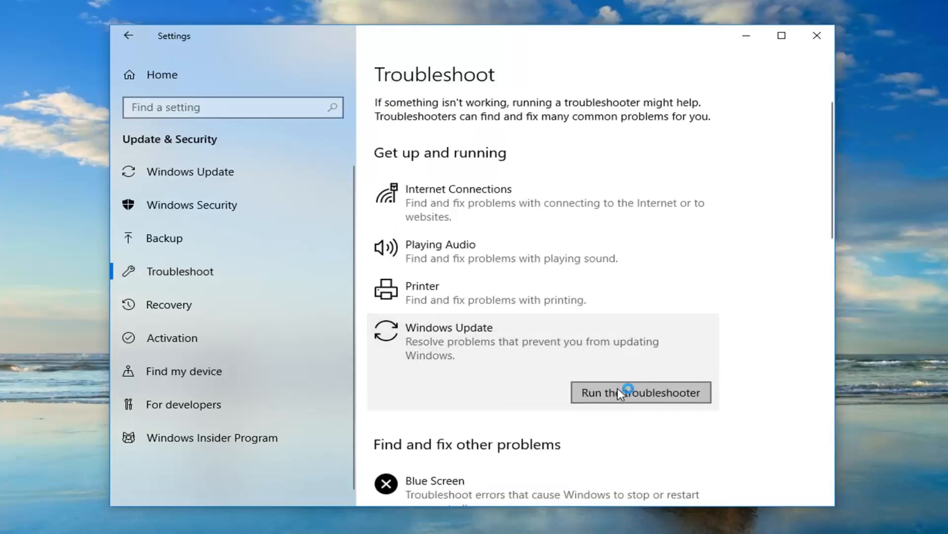
{"action": "left_click", "coordinate": [618, 388]}
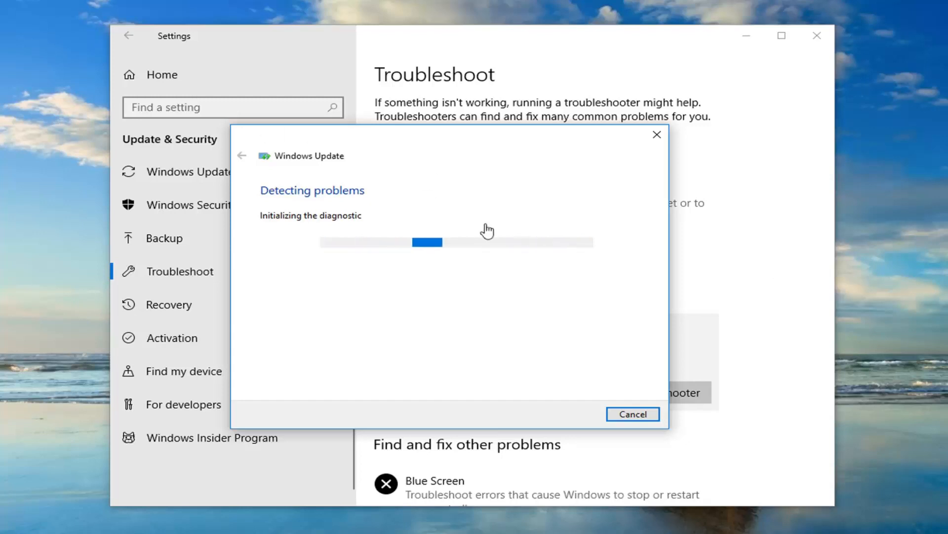
{"action": "left_click", "coordinate": [654, 139]}
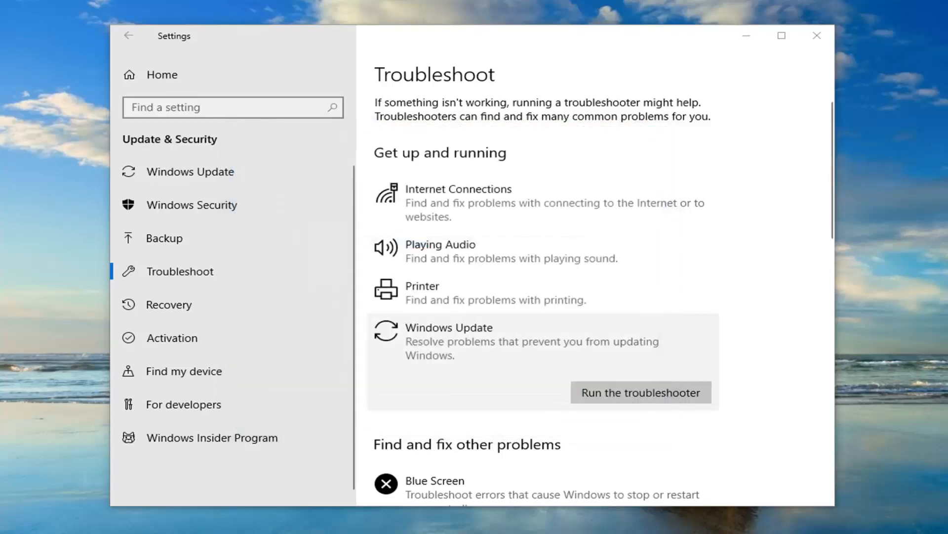
{"action": "left_click", "coordinate": [817, 35]}
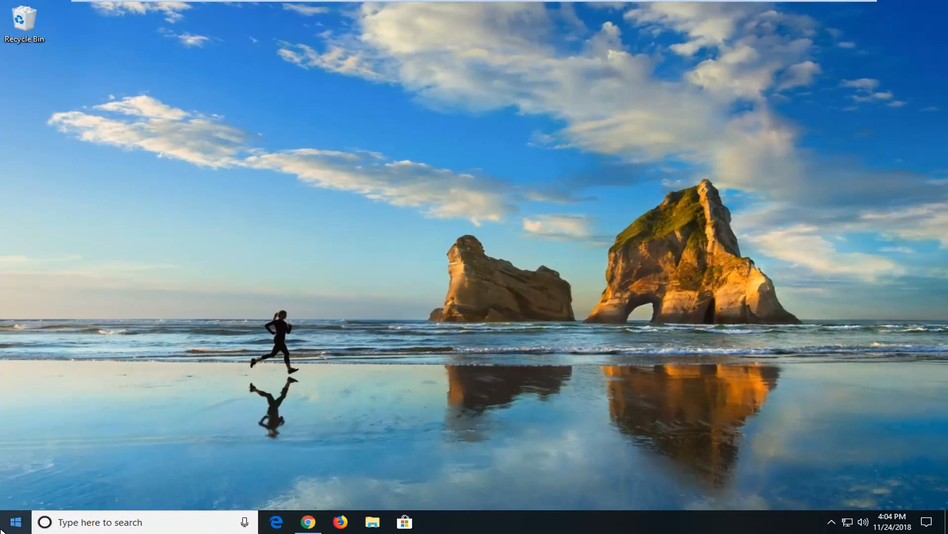
- Search Windows for "services" and open the Services desktop app
{"action": "left_click", "coordinate": [14, 522]}
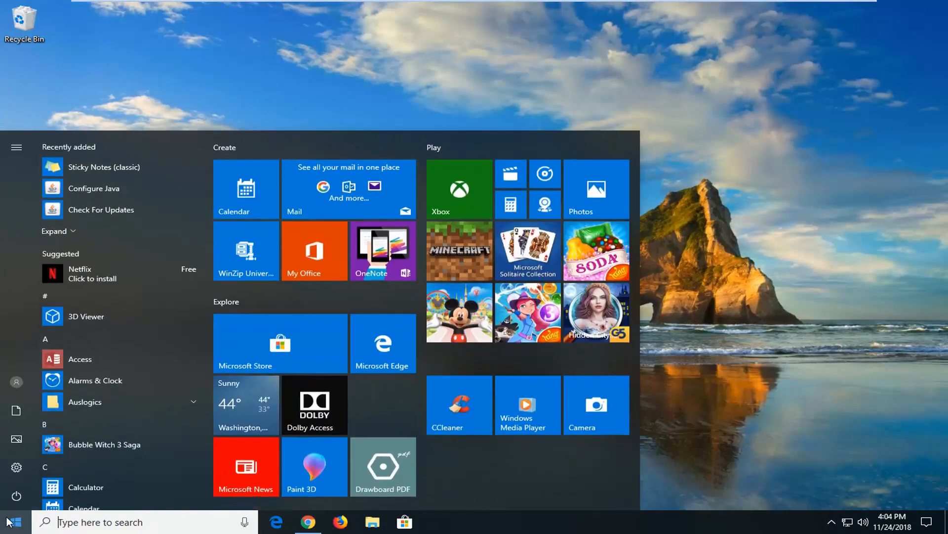
{"action": "type", "text": "services"}
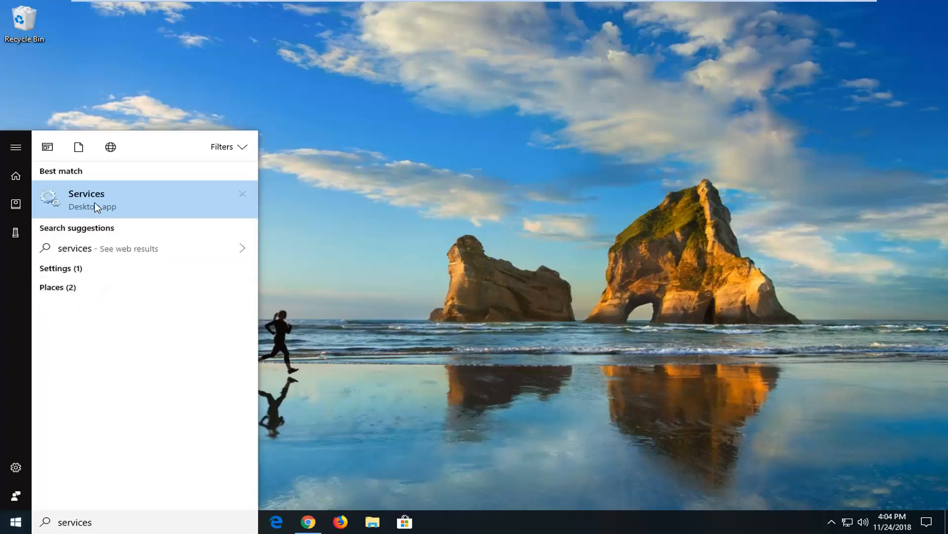
{"action": "left_click", "coordinate": [97, 207]}
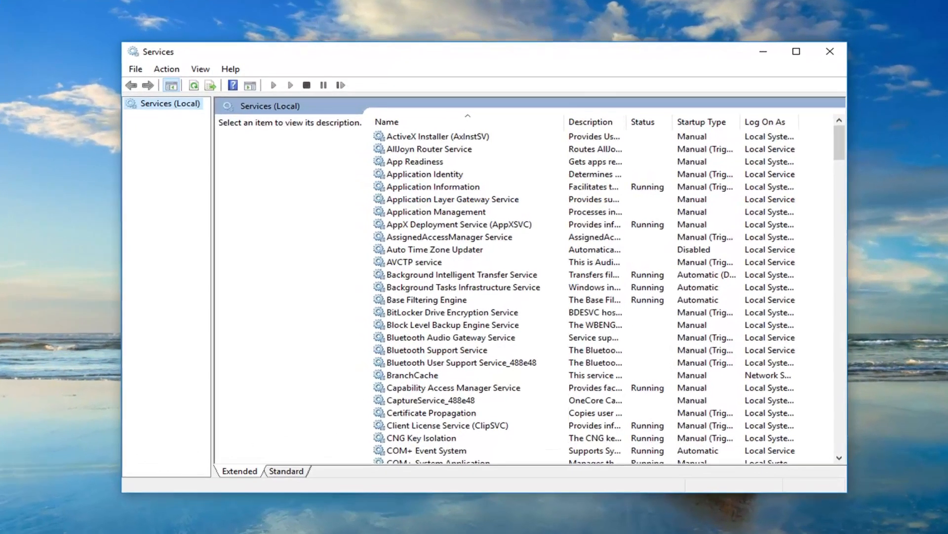
- Stop the Background Intelligent Transfer Service from its properties and accept the dialog
{"action": "left_click", "coordinate": [441, 228]}
{"action": "left_click", "coordinate": [433, 289]}
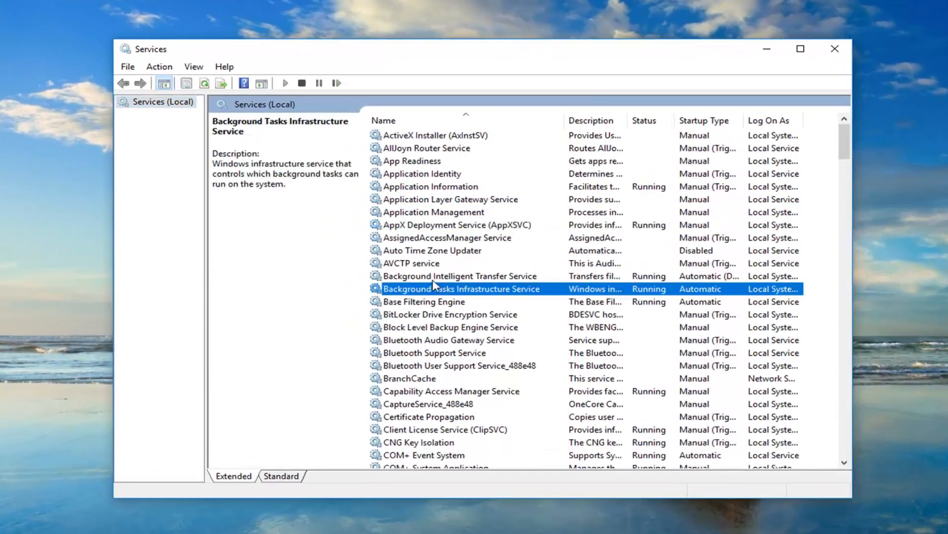
{"action": "left_click", "coordinate": [439, 276]}
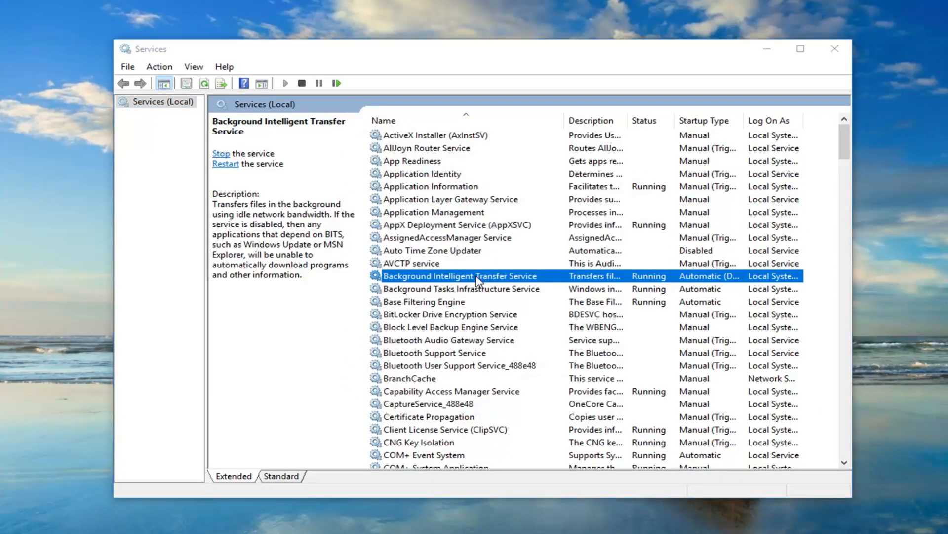
{"action": "double_click", "coordinate": [479, 277]}
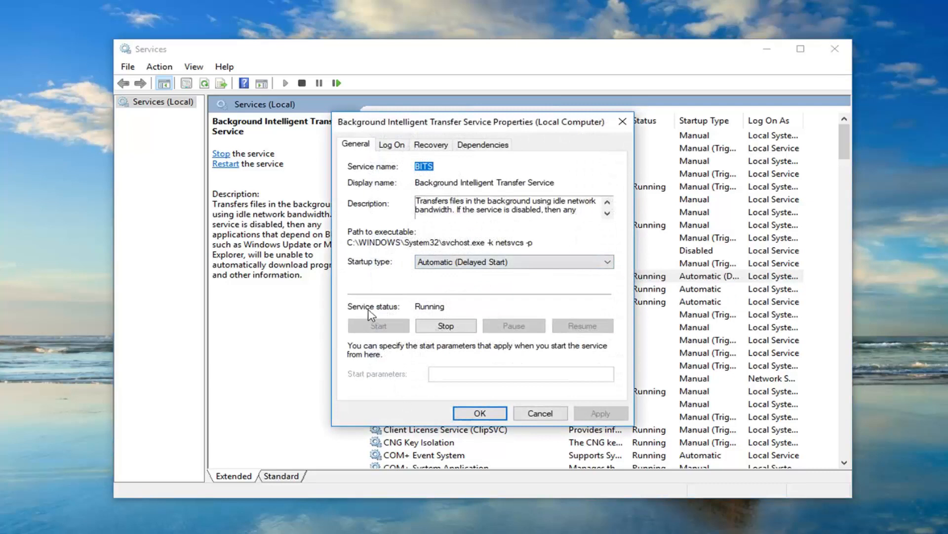
{"action": "left_click", "coordinate": [441, 324]}
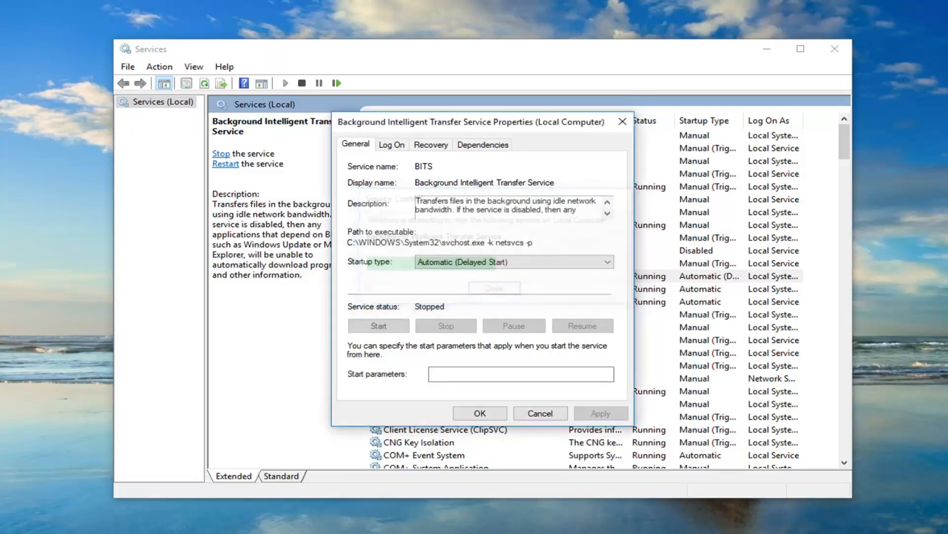
{"action": "left_click", "coordinate": [480, 413]}
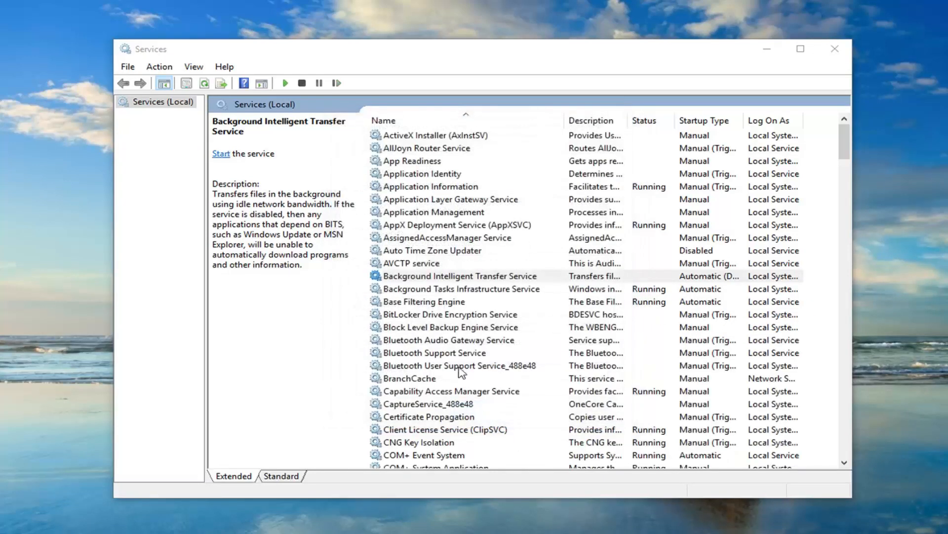
- Stop the Windows Update service from its properties and accept the dialog
{"action": "scroll", "coordinate": [515, 302], "scroll_direction": "down", "scroll_amount": 8}
{"action": "scroll", "coordinate": [516, 303], "scroll_direction": "down", "scroll_amount": 20}
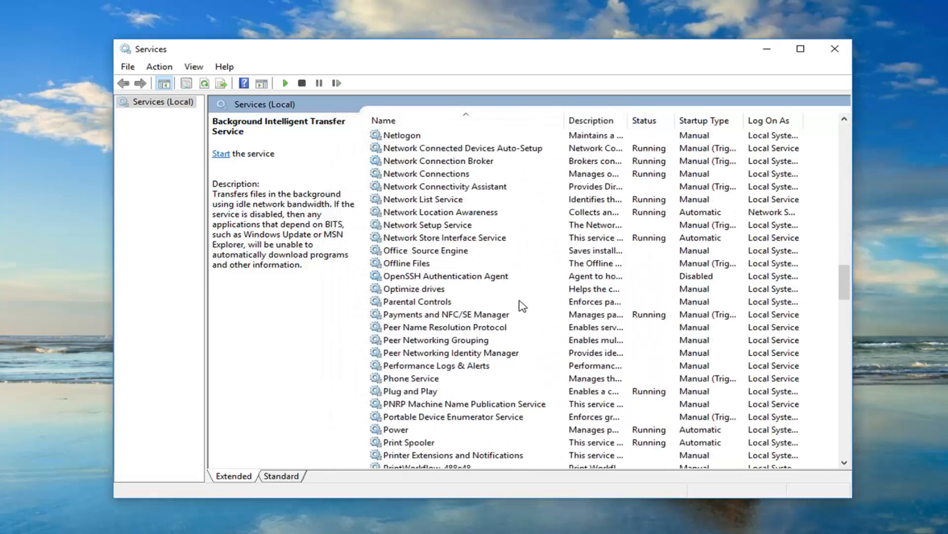
{"action": "scroll", "coordinate": [516, 302], "scroll_direction": "down", "scroll_amount": 13}
{"action": "scroll", "coordinate": [446, 366], "scroll_direction": "down", "scroll_amount": 10}
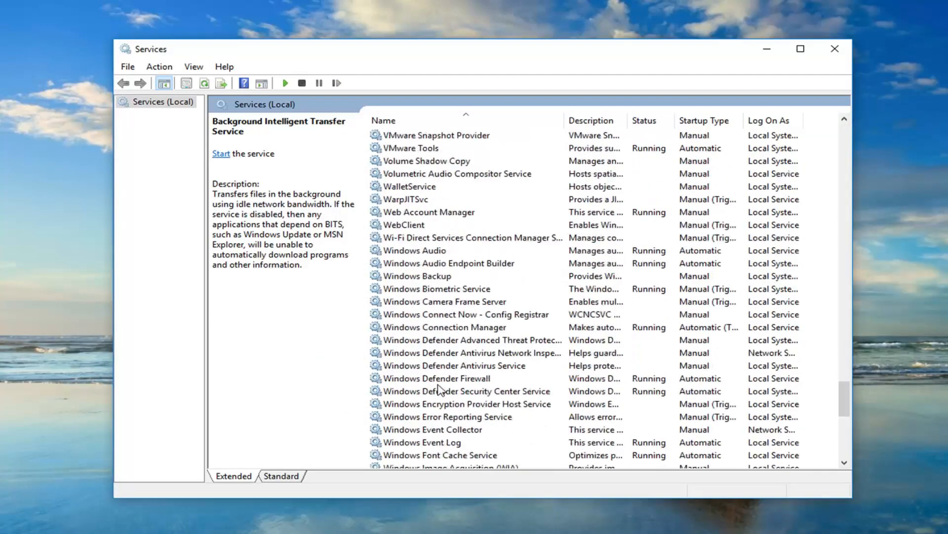
{"action": "left_click", "coordinate": [424, 367]}
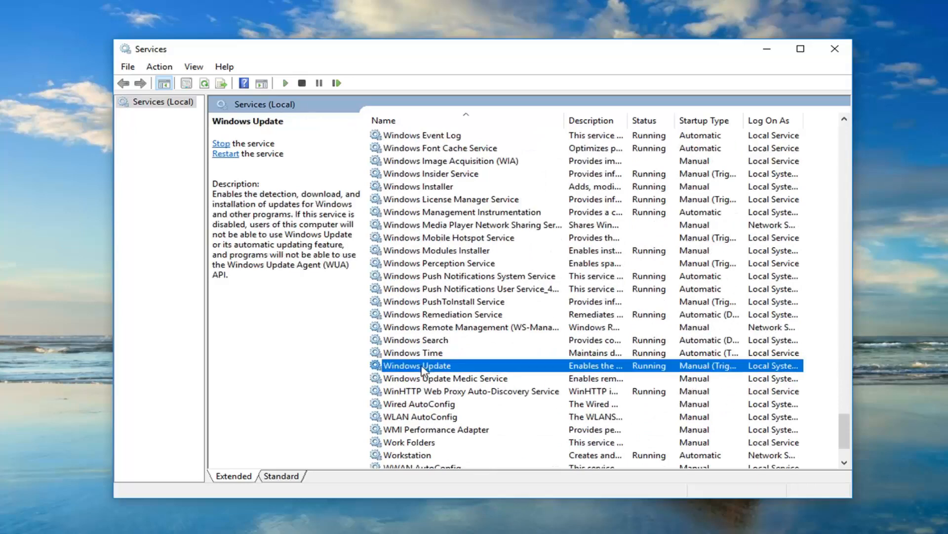
{"action": "double_click", "coordinate": [419, 368]}
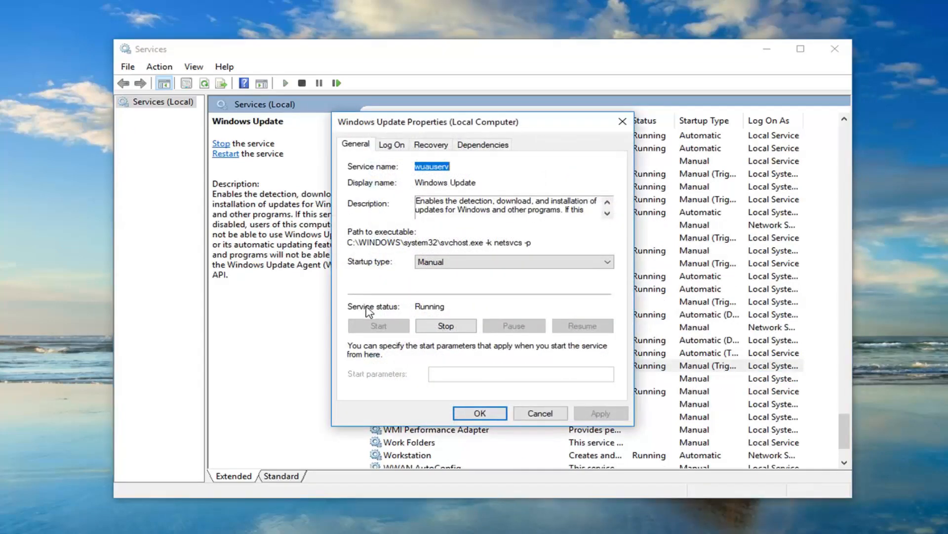
{"action": "left_click", "coordinate": [442, 325]}
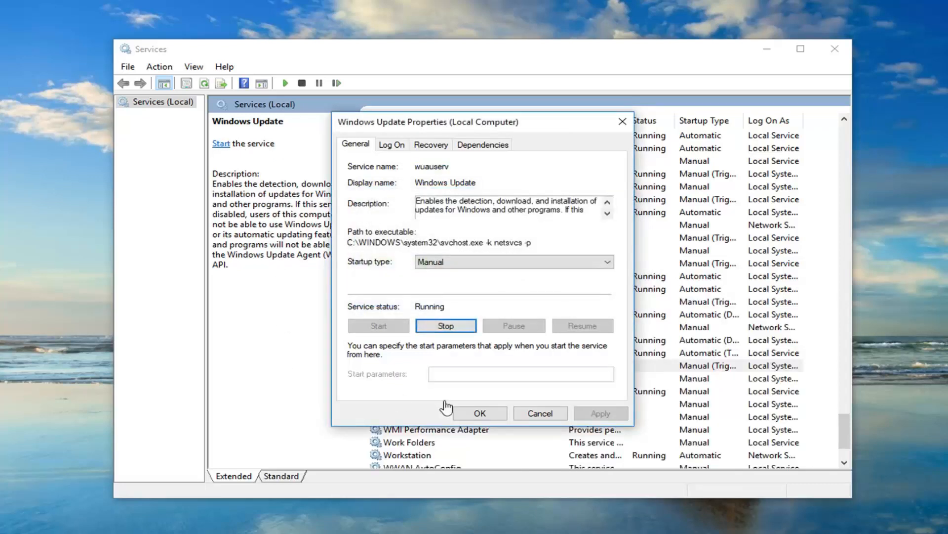
{"action": "left_click", "coordinate": [481, 413]}
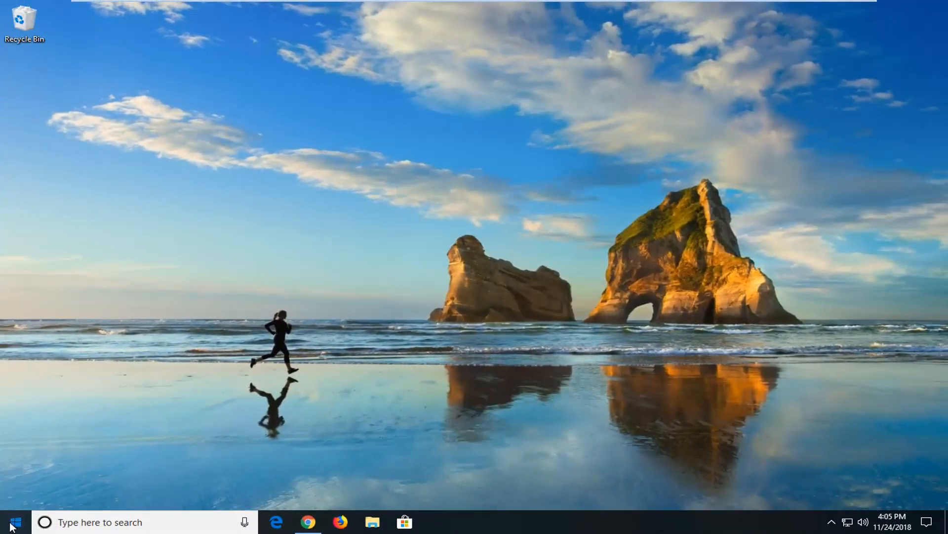
- Search Windows for "file explorer" and open File Explorer
{"action": "left_click", "coordinate": [14, 523]}
{"action": "type", "text": "f"}
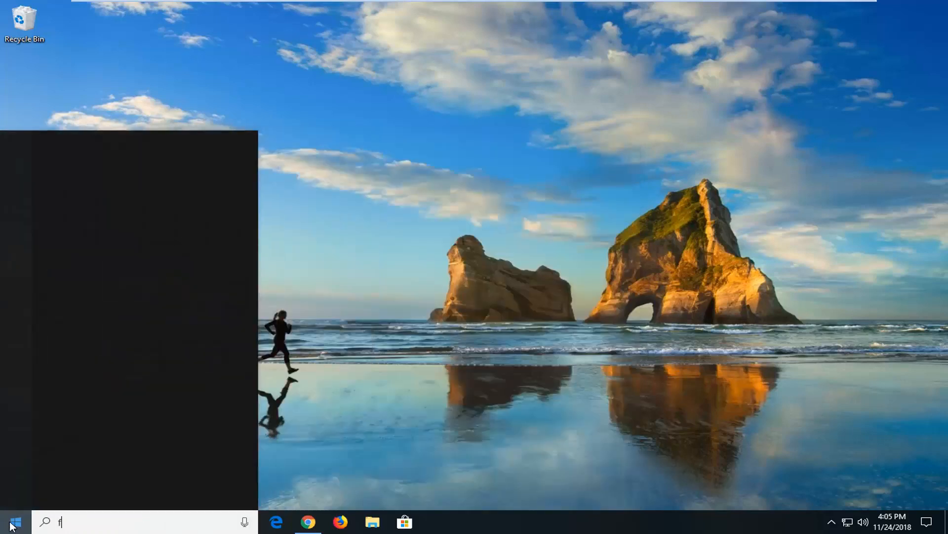
{"action": "type", "text": "ile explorer"}
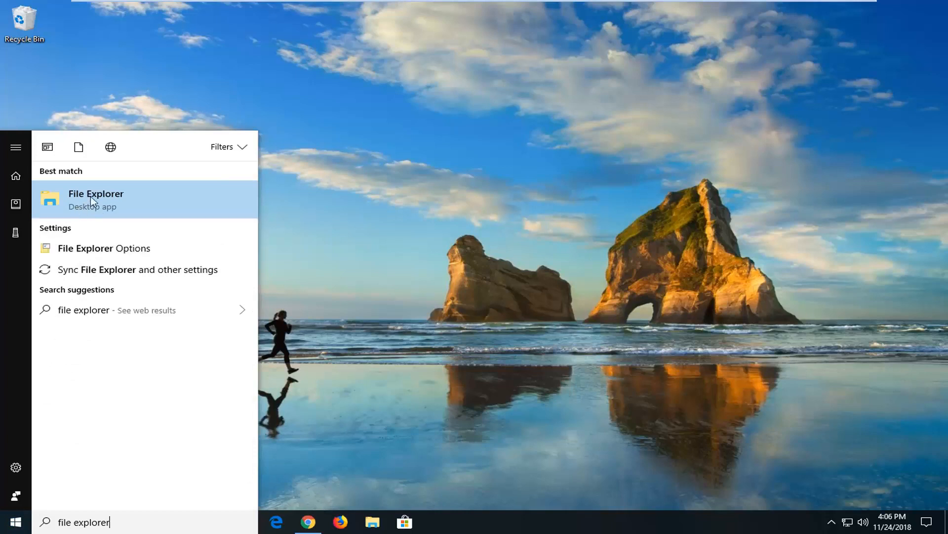
{"action": "left_click", "coordinate": [110, 205]}
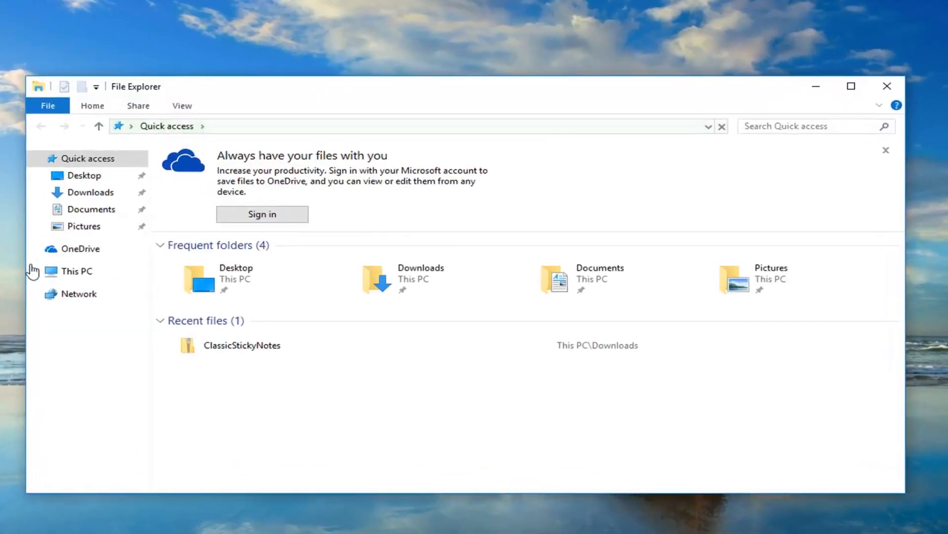
- Open the folder Windows\SoftwareDistribution\Download on Local Disk (C:)
{"action": "left_click", "coordinate": [74, 276]}
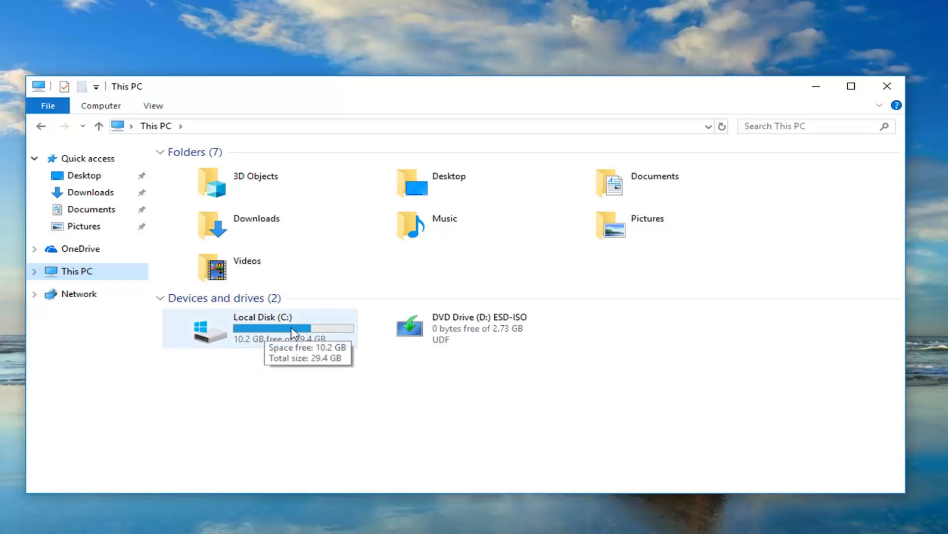
{"action": "double_click", "coordinate": [235, 334]}
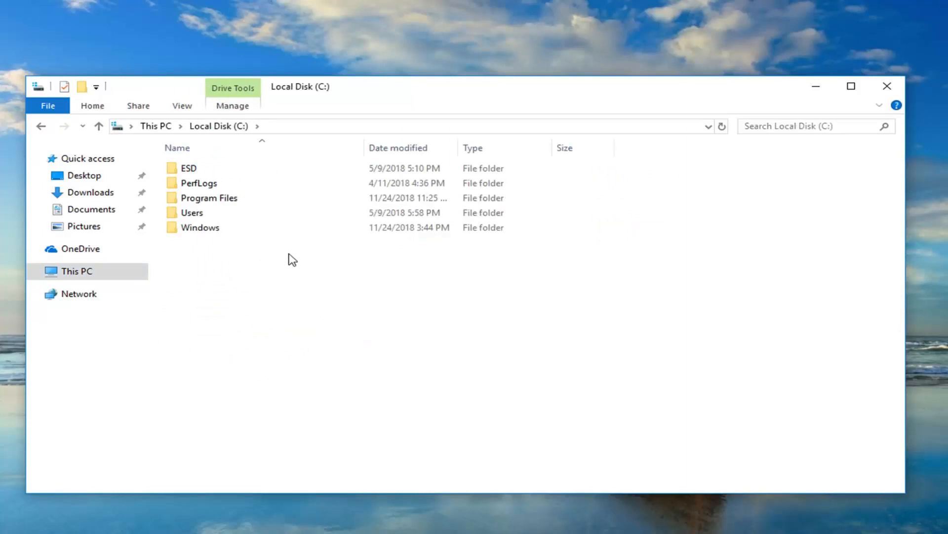
{"action": "double_click", "coordinate": [202, 230]}
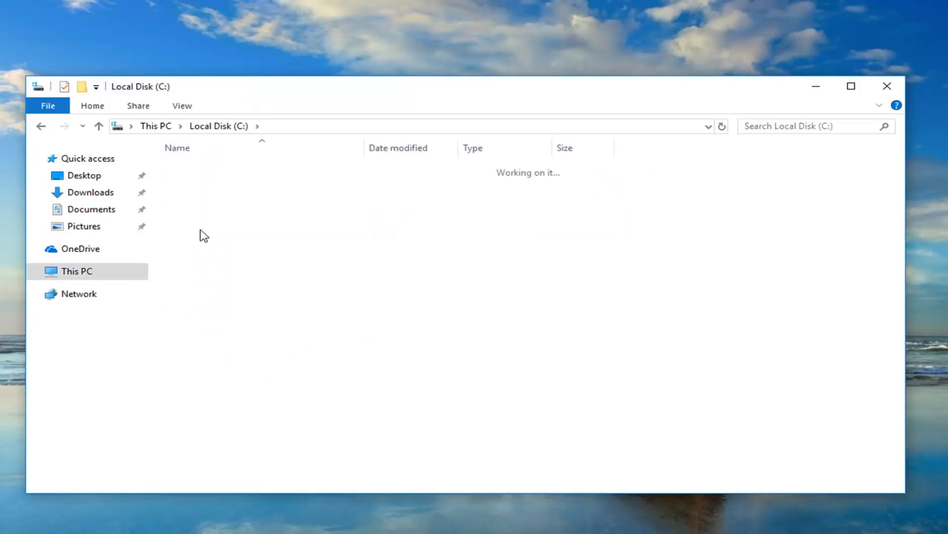
{"action": "scroll", "coordinate": [222, 247], "scroll_direction": "down", "scroll_amount": 15}
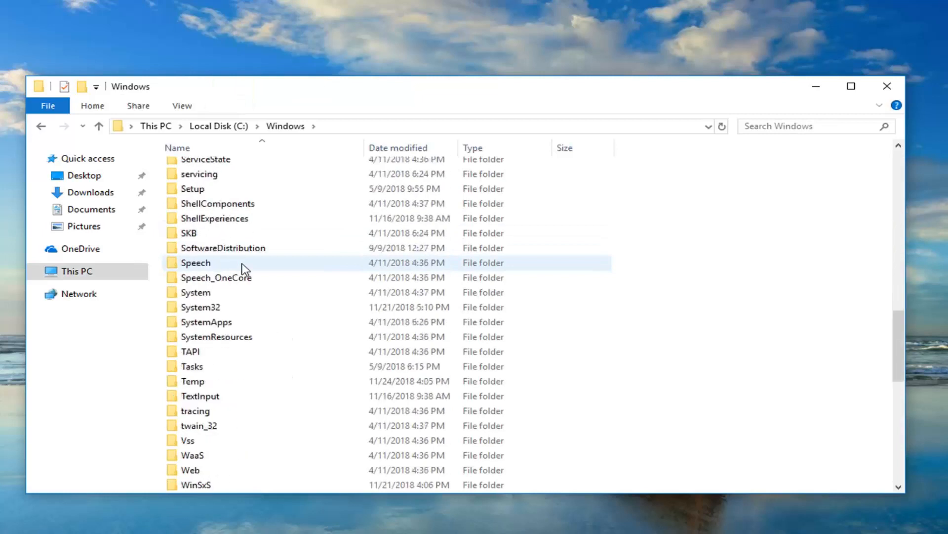
{"action": "left_click", "coordinate": [239, 255]}
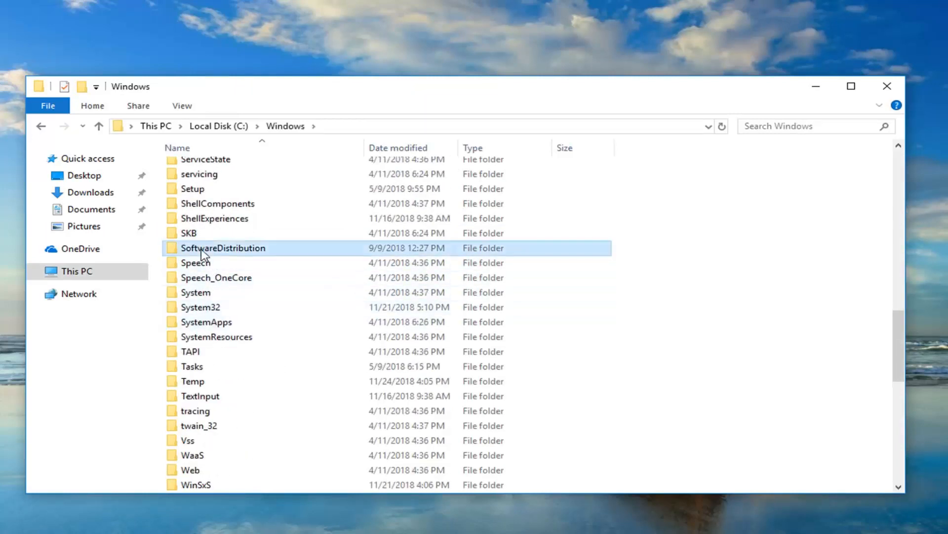
{"action": "double_click", "coordinate": [239, 256]}
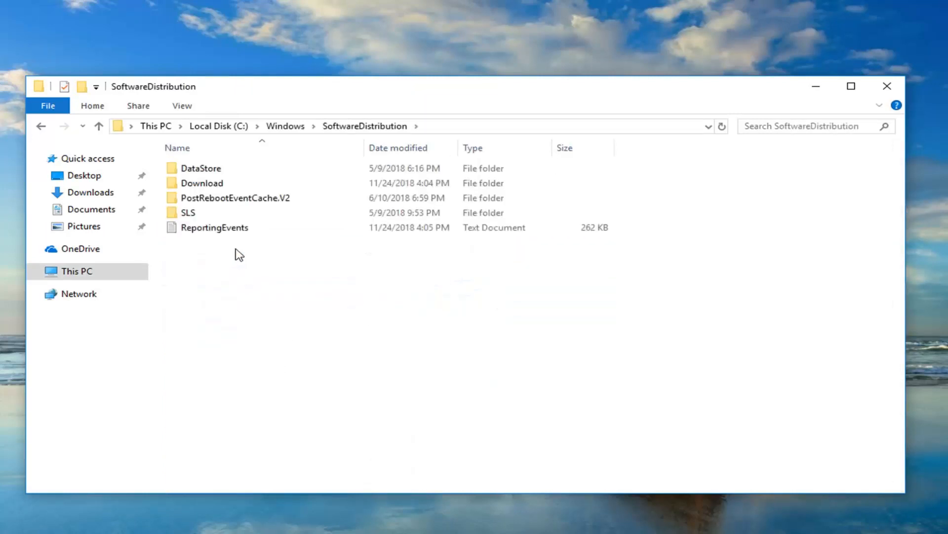
{"action": "double_click", "coordinate": [216, 190]}
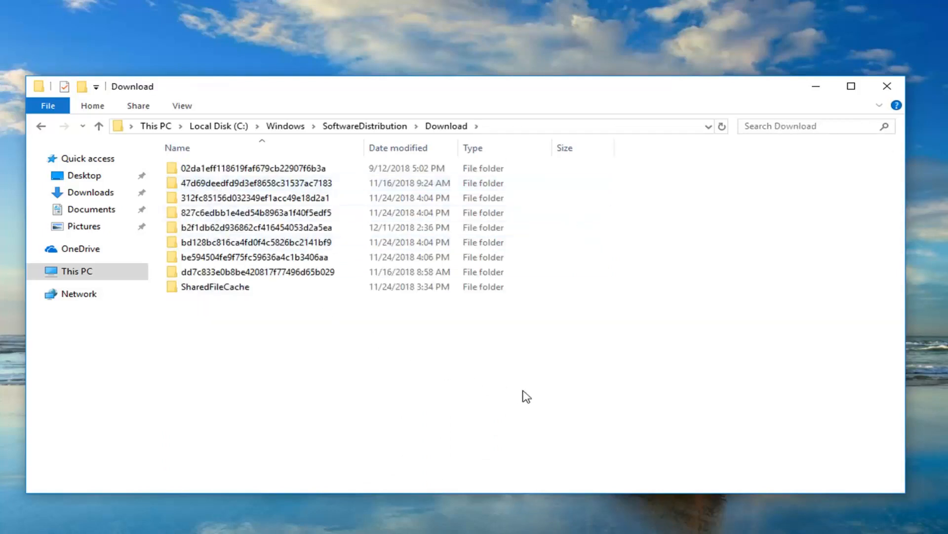
- Delete all folders inside the SoftwareDistribution Download folder and close the File Explorer window
{"action": "left_click_drag", "start_coordinate": [527, 396], "coordinate": [318, 191]}
{"action": "left_click", "coordinate": [532, 366]}
{"action": "left_click_drag", "start_coordinate": [642, 385], "coordinate": [203, 124]}
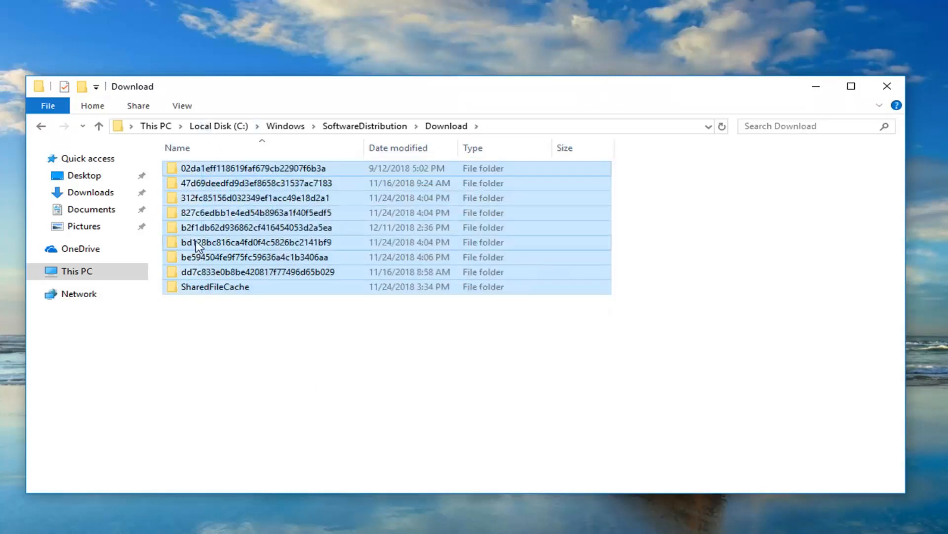
{"action": "right_click", "coordinate": [214, 195]}
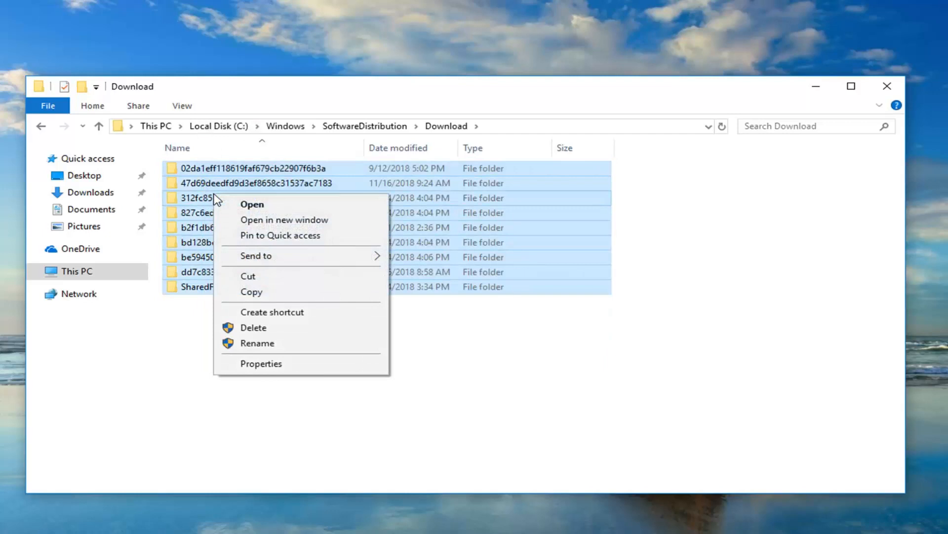
{"action": "left_click", "coordinate": [252, 328]}
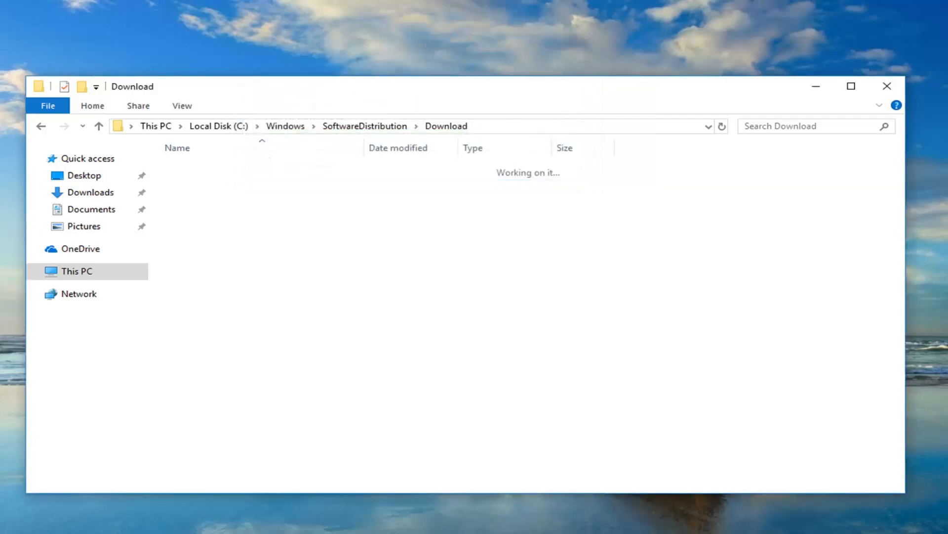
{"action": "left_click", "coordinate": [886, 88]}
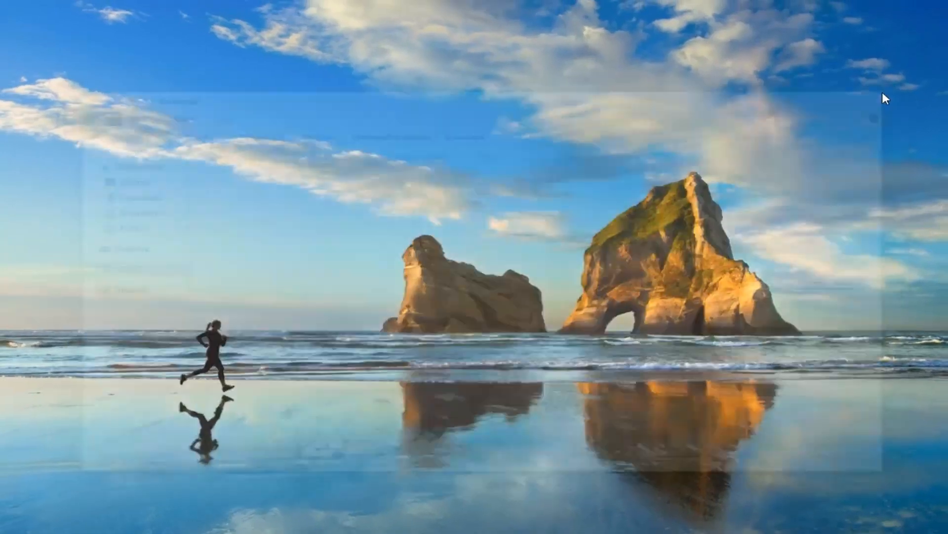